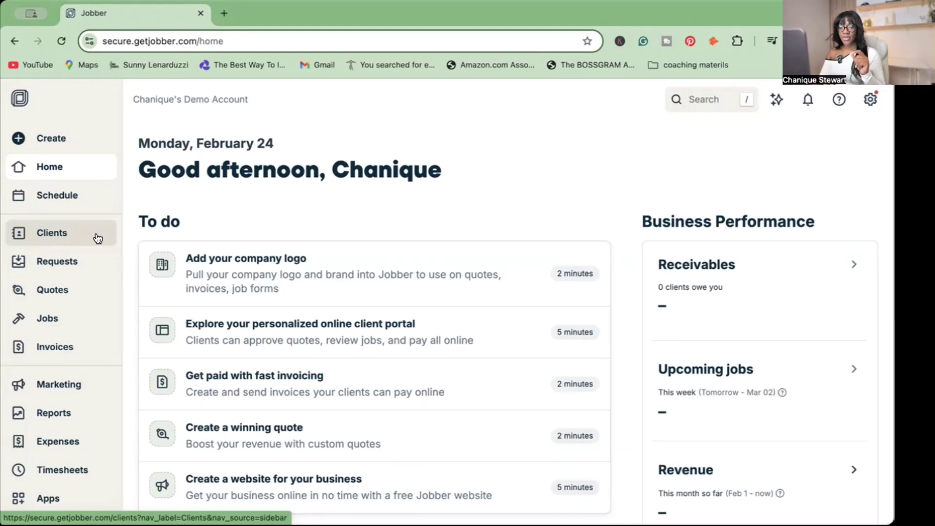
Go to the Clients list to reach an existing client's record
click(95, 236)
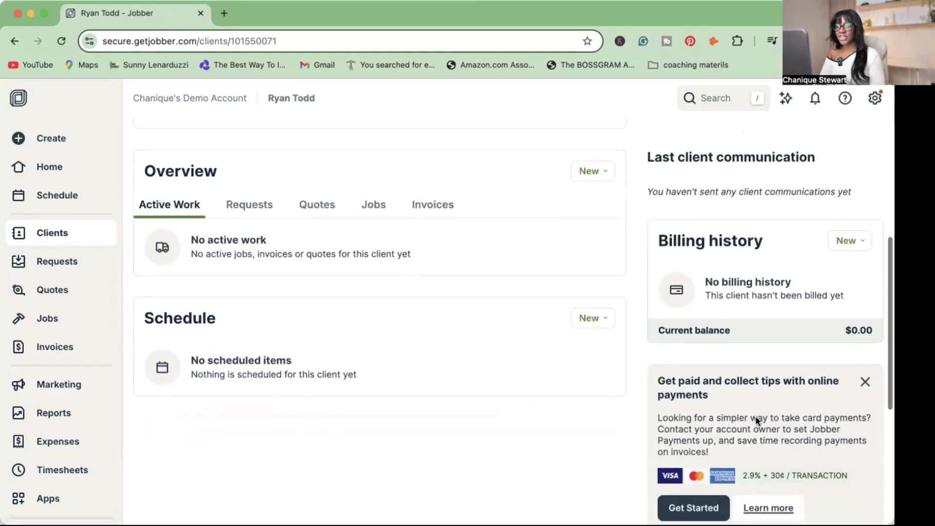
scroll(755, 416, down, 2)
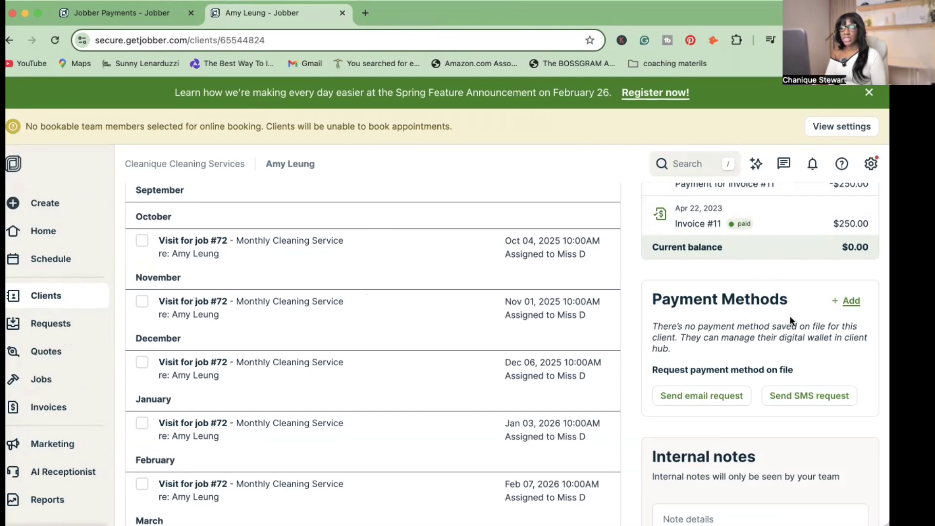
scroll(777, 339, down, 1)
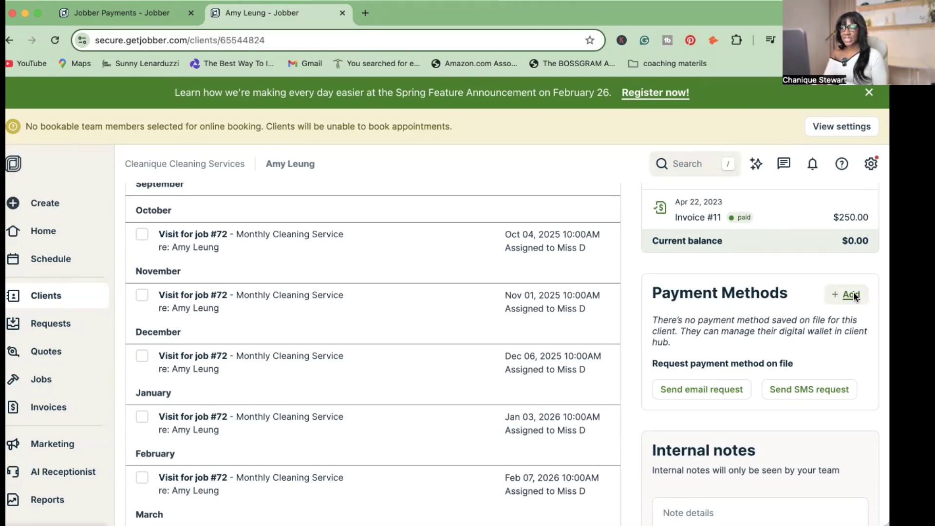
Begin adding a card payment method for the client, then cancel without saving
click(851, 293)
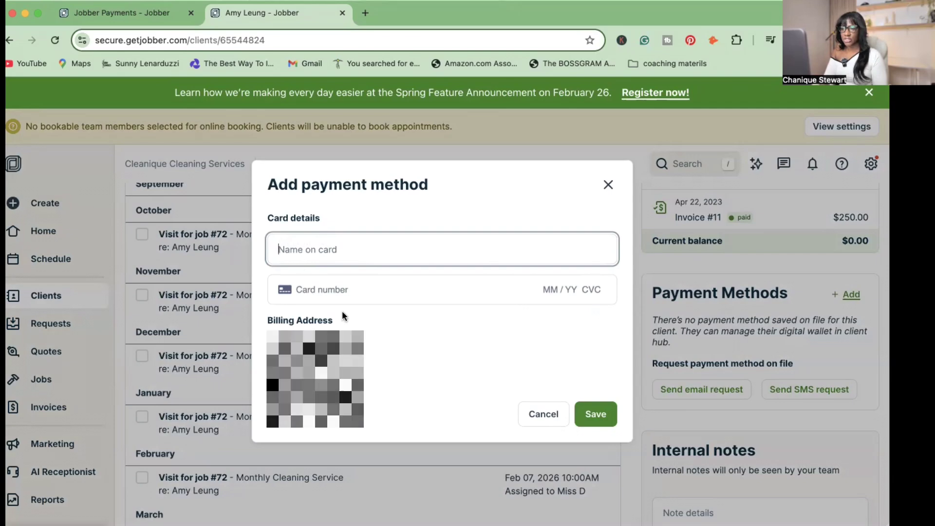
click(608, 184)
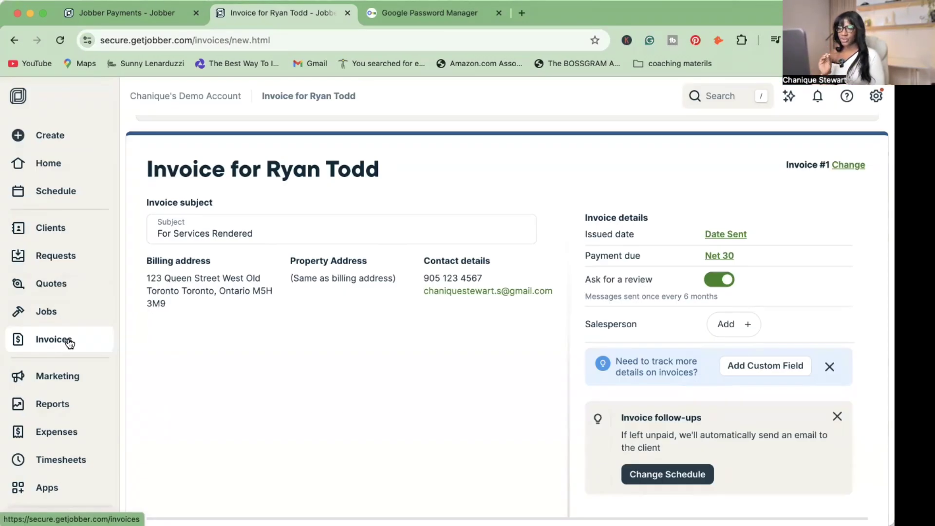
Start a new invoice for the listed client and begin the thank-you client message
click(68, 341)
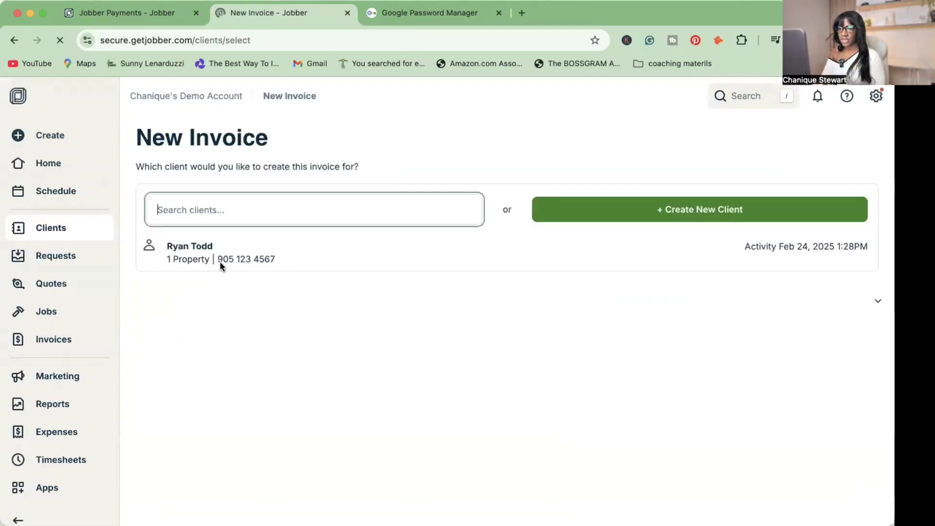
click(219, 262)
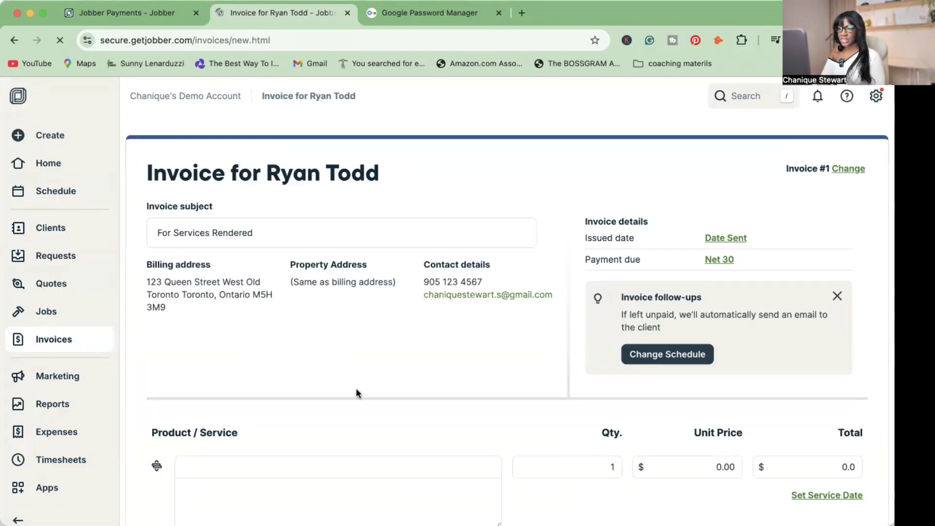
scroll(449, 391, down, 10)
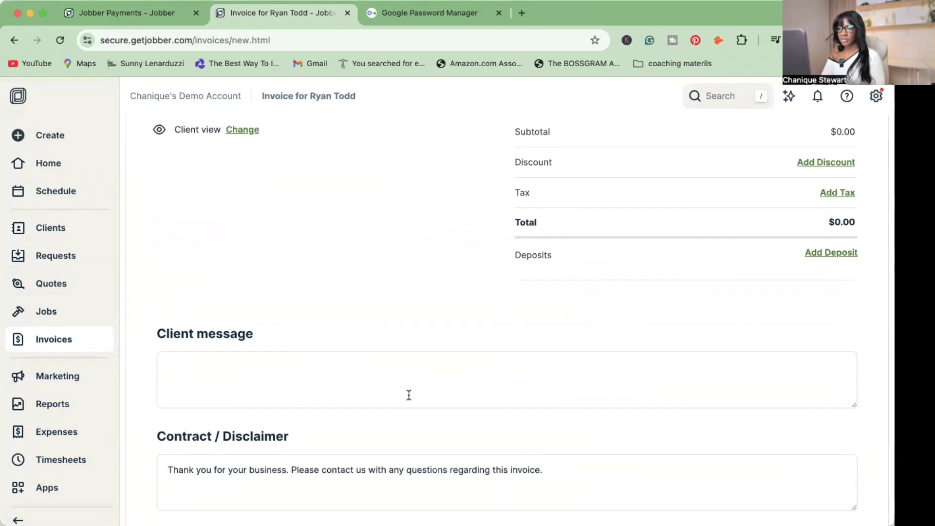
click(419, 367)
text(Rya)
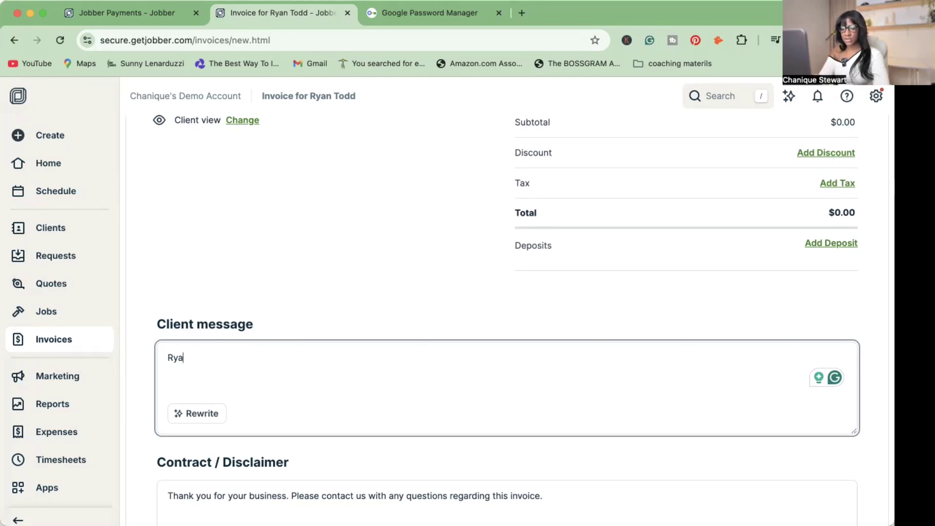
text(n, it was a great pleasure working with you. We send many wishes to you and your new family, Welcoming your son into a clean home.)
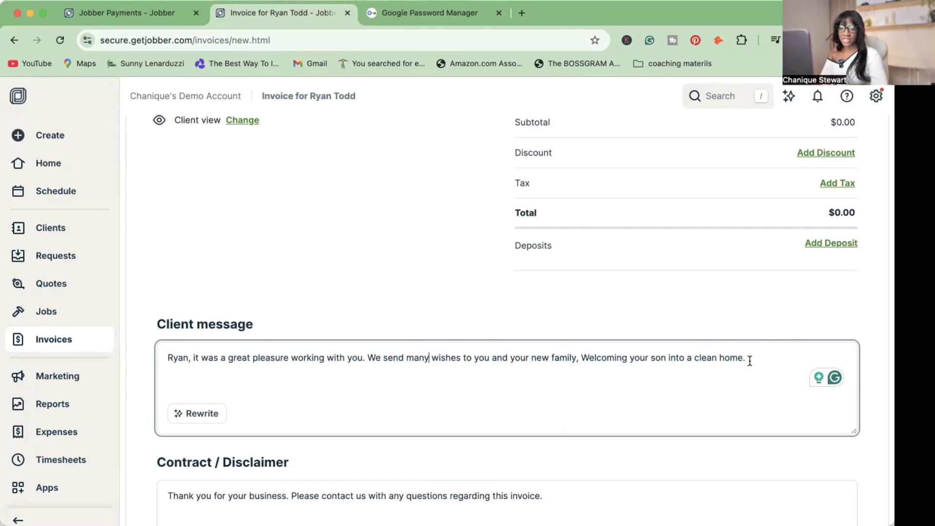
scroll(746, 361, down, 3)
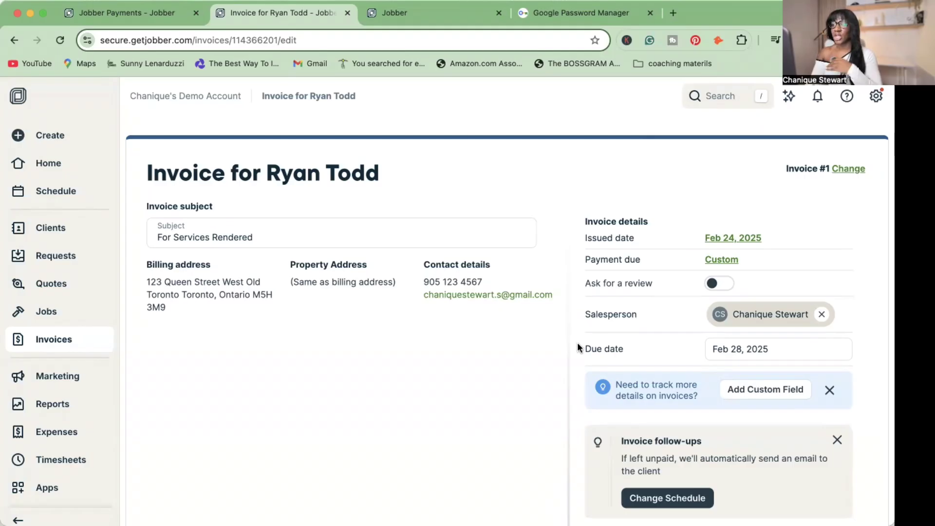
scroll(591, 340, down, 2)
scroll(606, 339, down, 2)
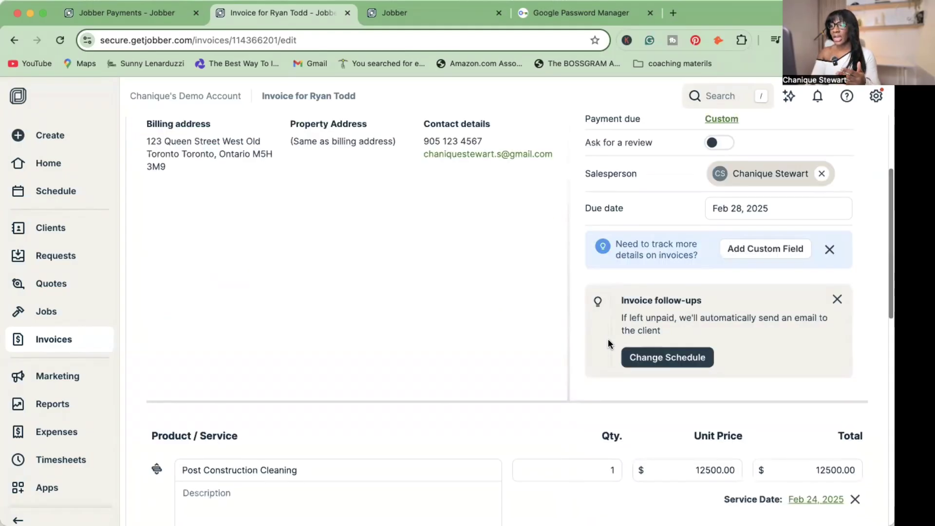
scroll(608, 338, down, 1)
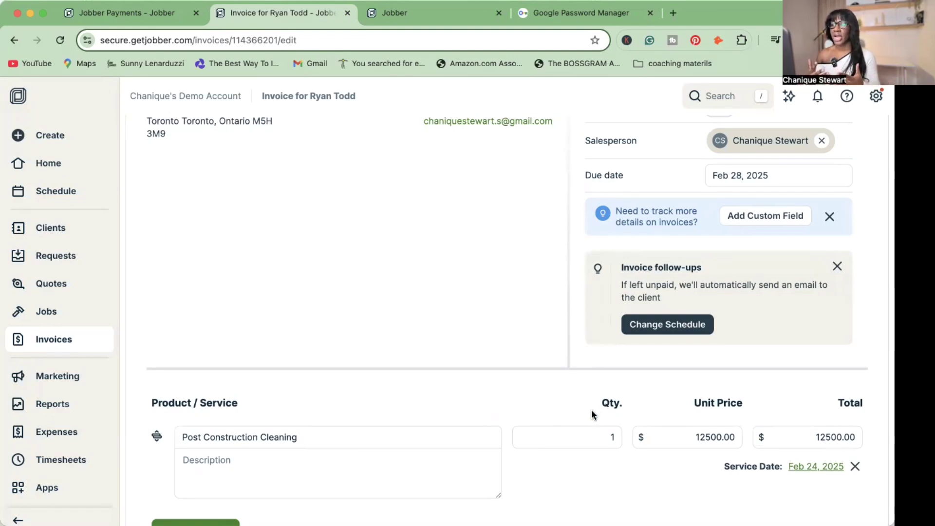
scroll(591, 410, up, 3)
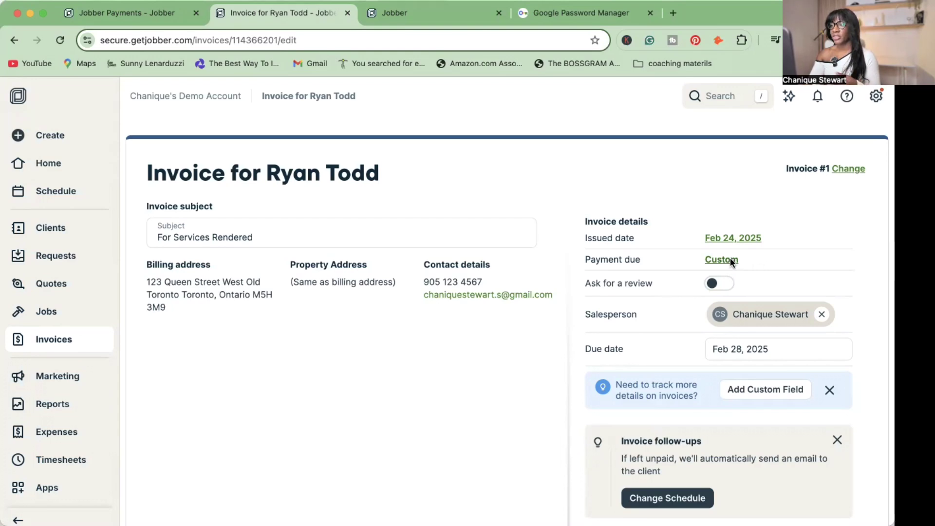
Keep Custom payment terms and pick May 24, 2025 as the invoice due date
click(729, 258)
click(786, 265)
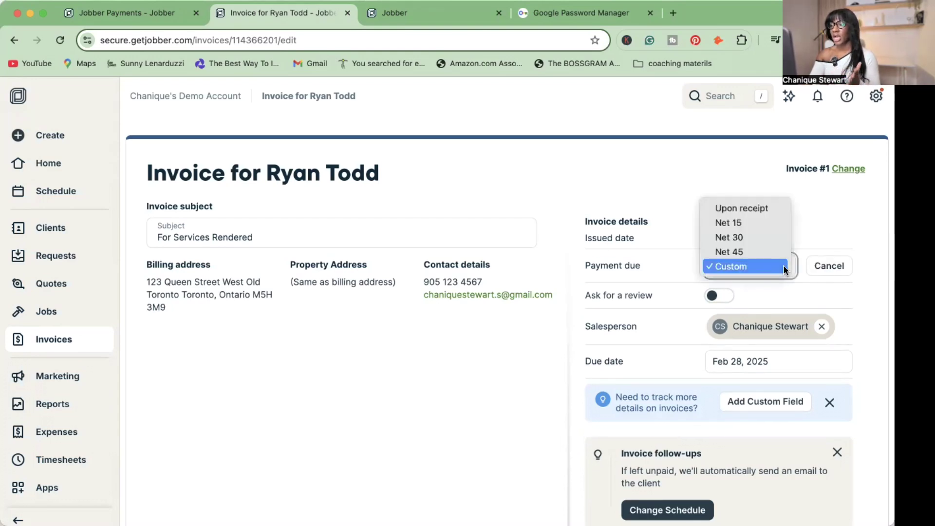
click(793, 272)
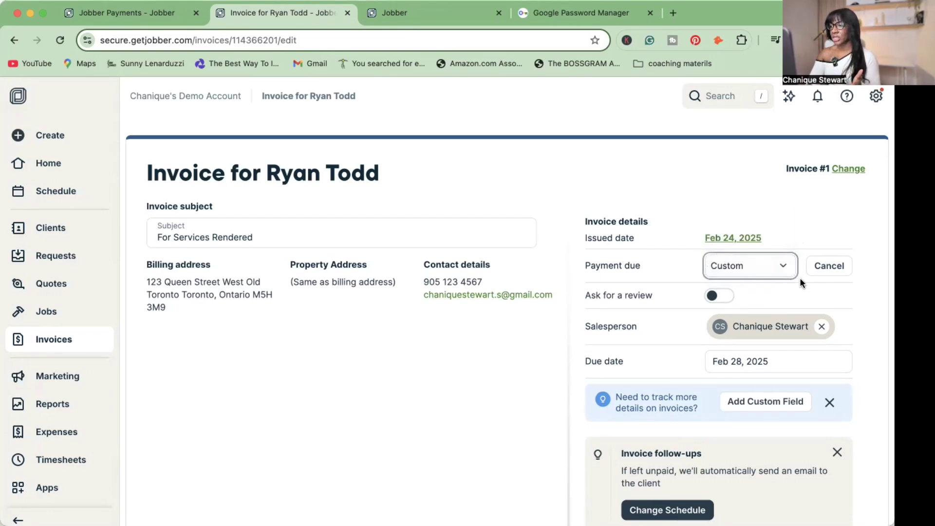
click(743, 361)
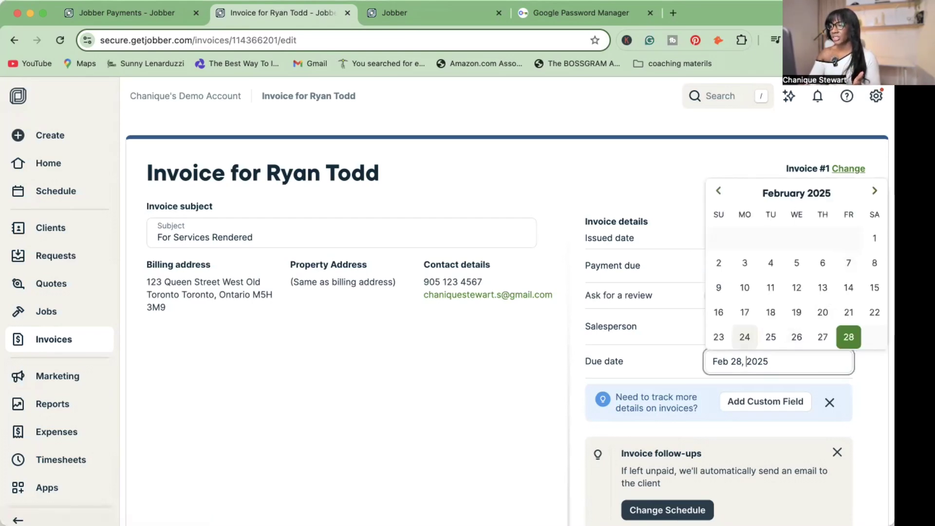
scroll(834, 303, down, 2)
scroll(834, 302, down, 1)
scroll(834, 303, down, 1)
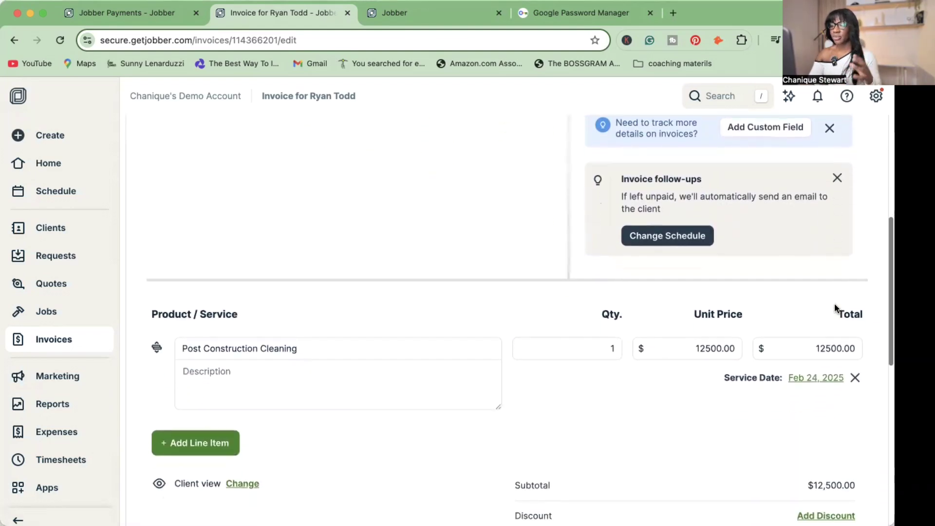
scroll(834, 303, down, 1)
scroll(834, 303, up, 1)
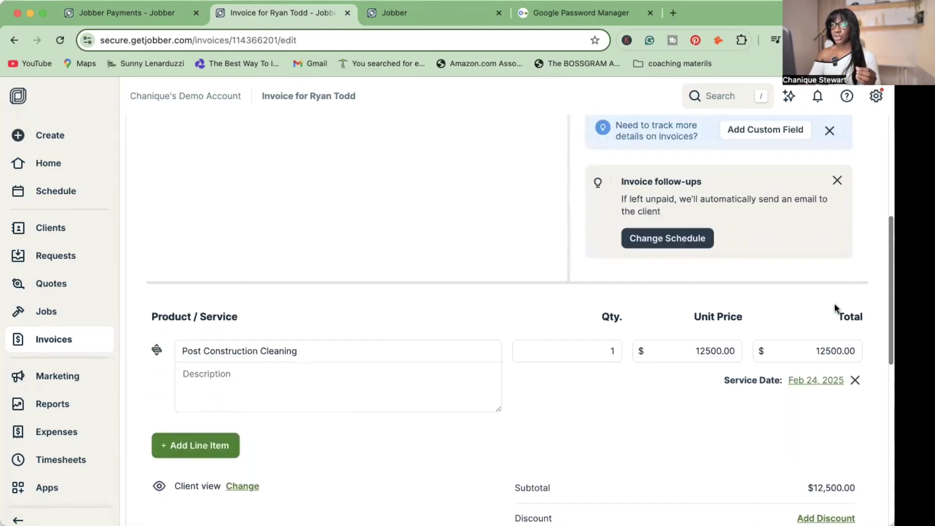
scroll(834, 304, up, 4)
scroll(835, 302, down, 2)
scroll(834, 303, down, 2)
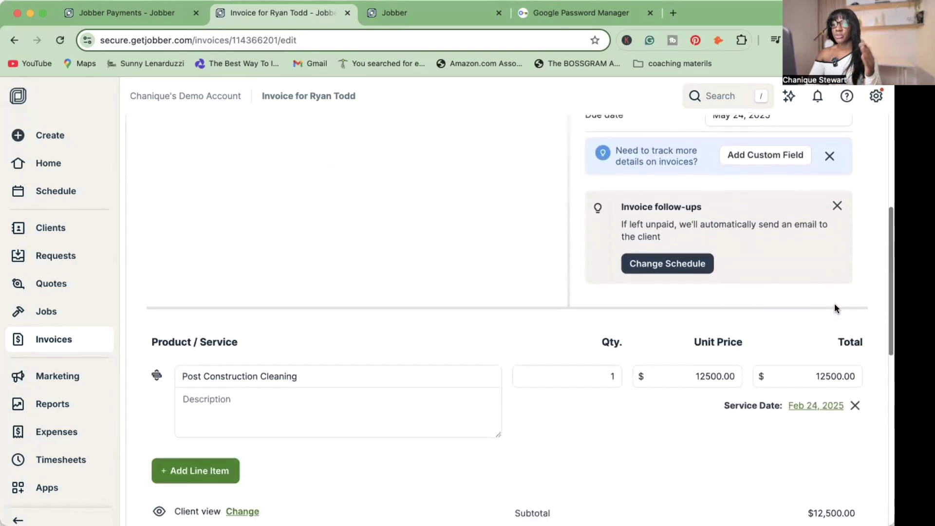
scroll(834, 308, down, 1)
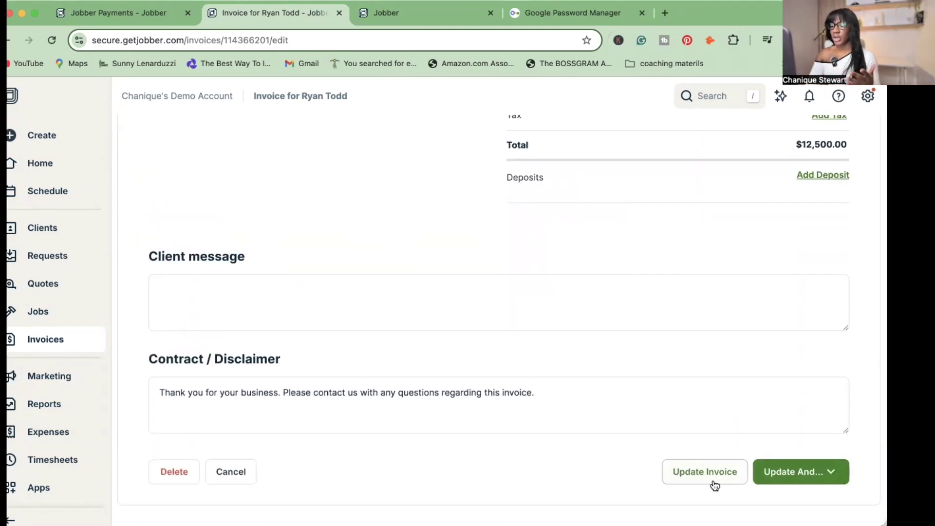
Update the invoice into Collect Payment and choose Cash as the method
click(796, 472)
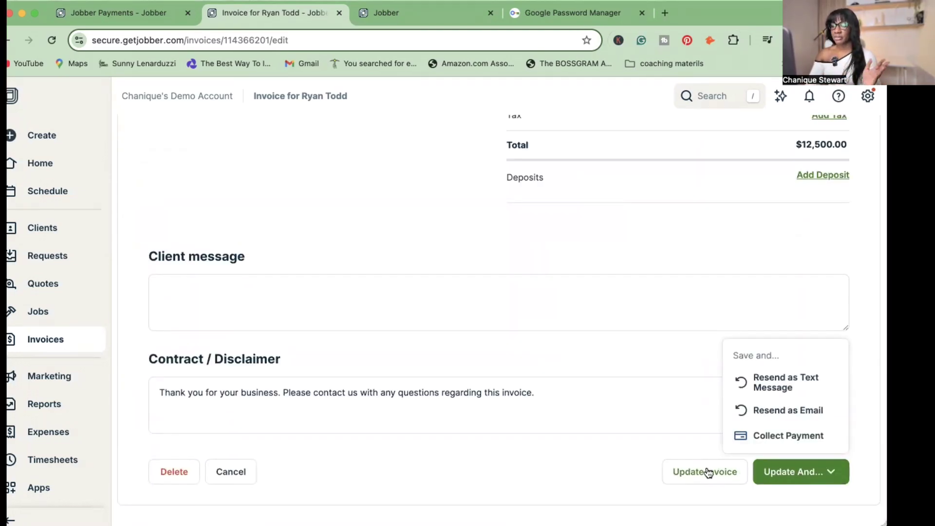
click(785, 434)
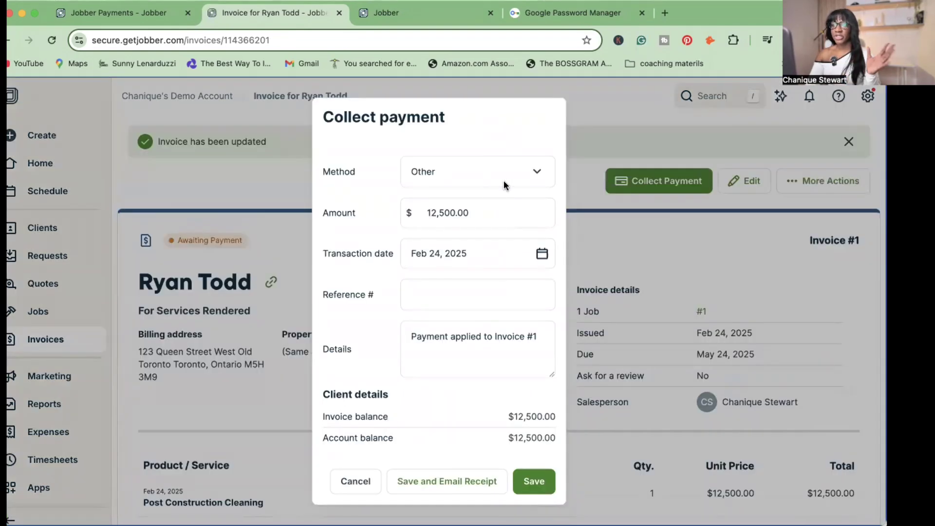
click(523, 176)
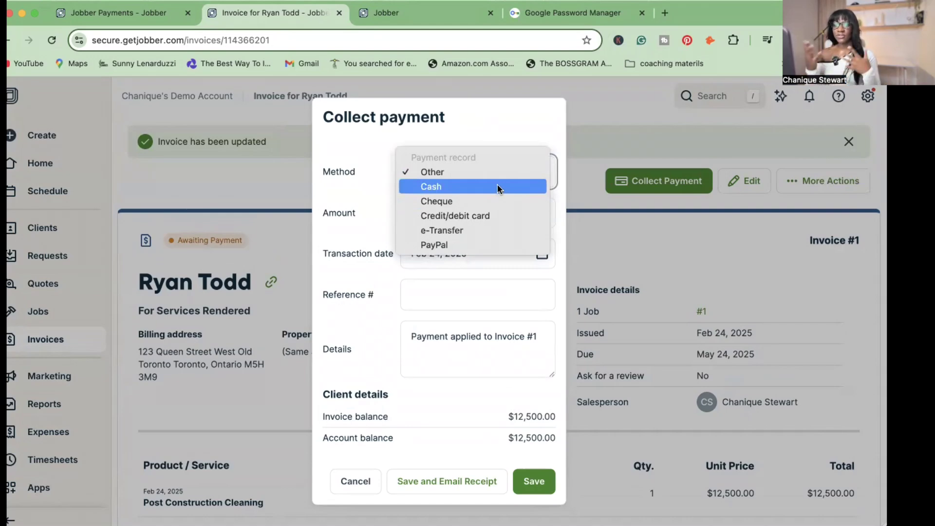
key(Escape)
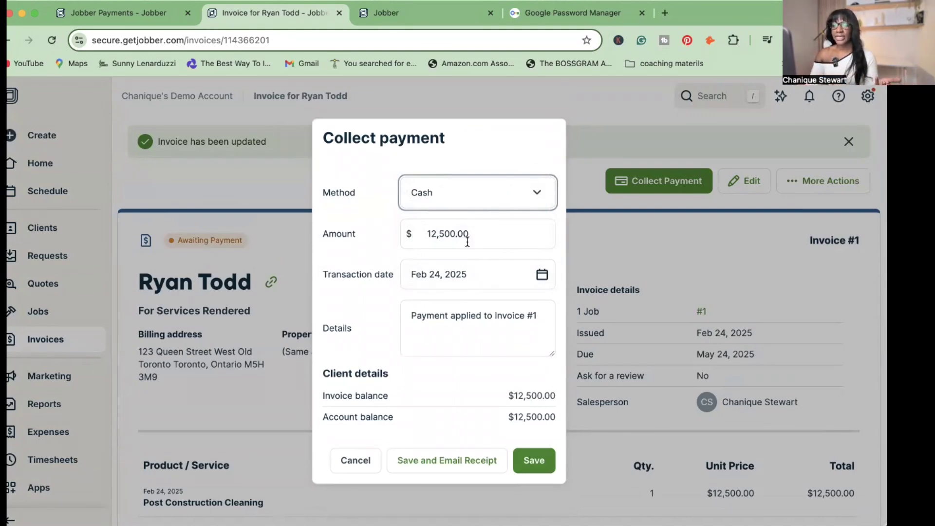
Replace the prefilled full amount with a $4,000 payment
drag(466, 241, 375, 240)
key(BackSpace)
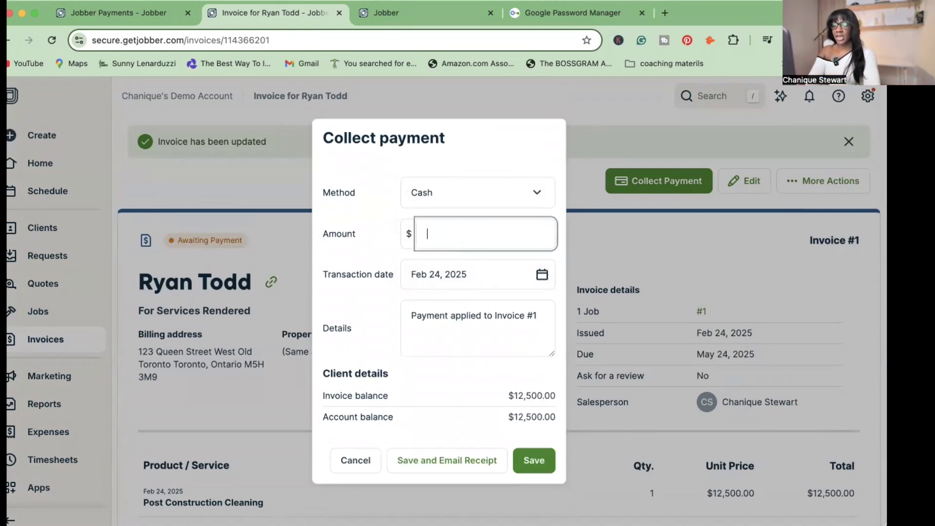
text(4000)
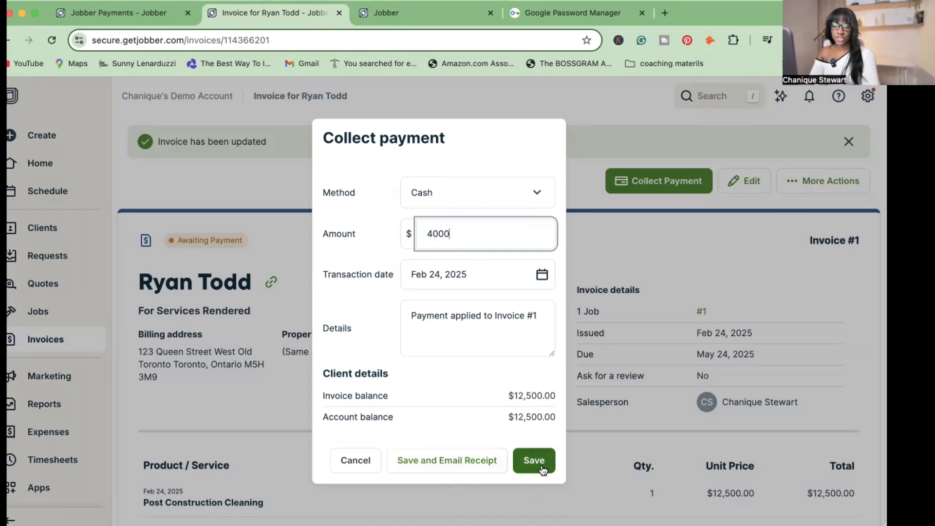
Save the $4,000 cash payment, leaving an $8,500 invoice balance
click(527, 460)
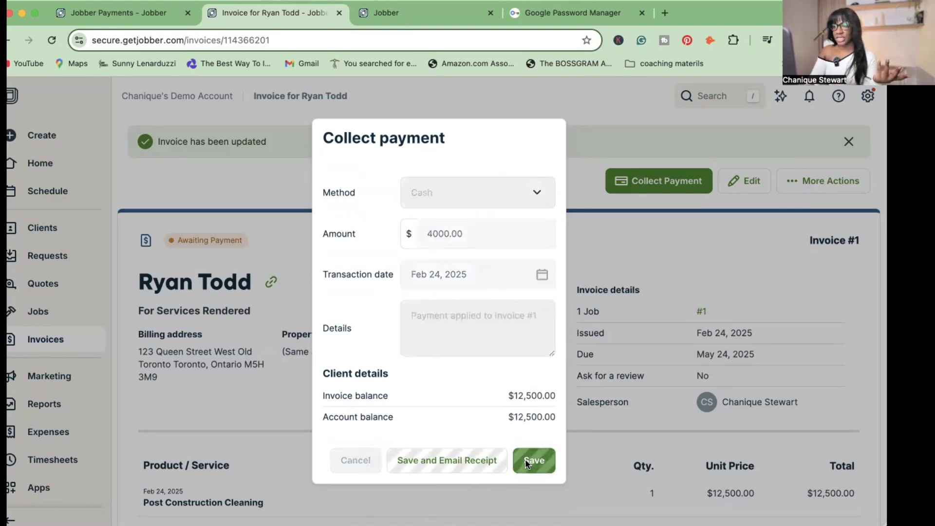
scroll(636, 436, down, 5)
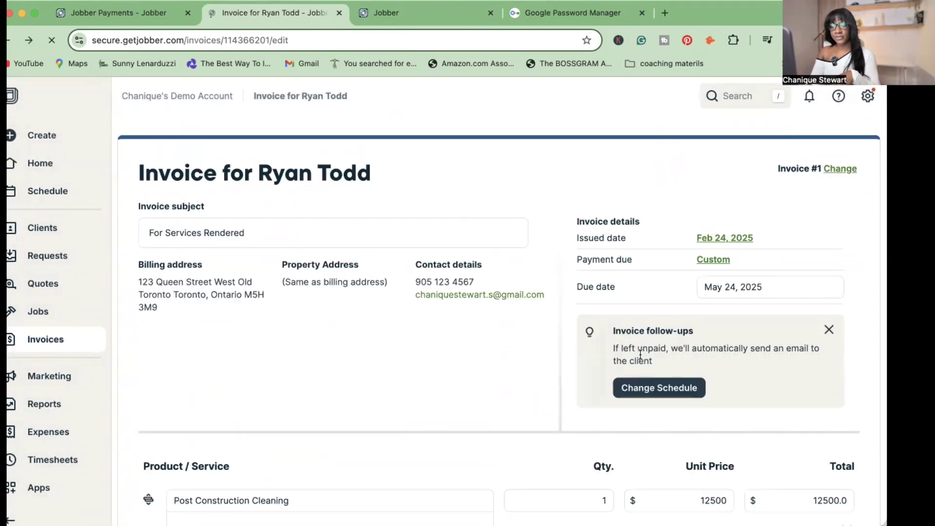
scroll(643, 389, down, 4)
scroll(638, 382, down, 1)
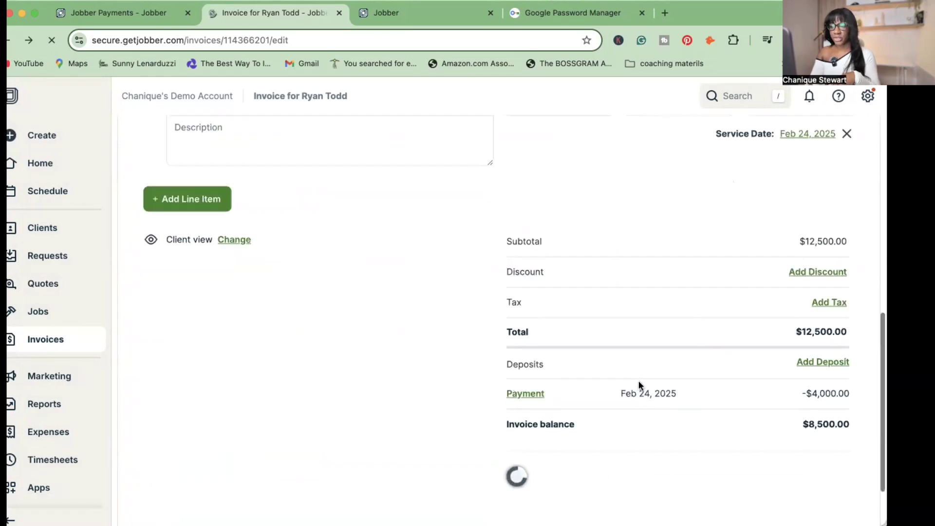